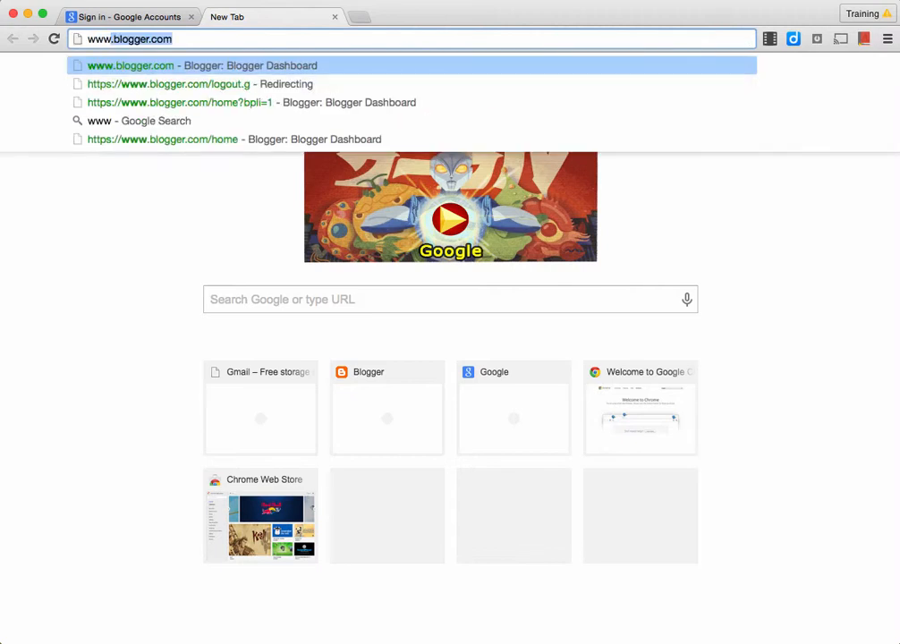
{"action": "type", "text": "r.com"}
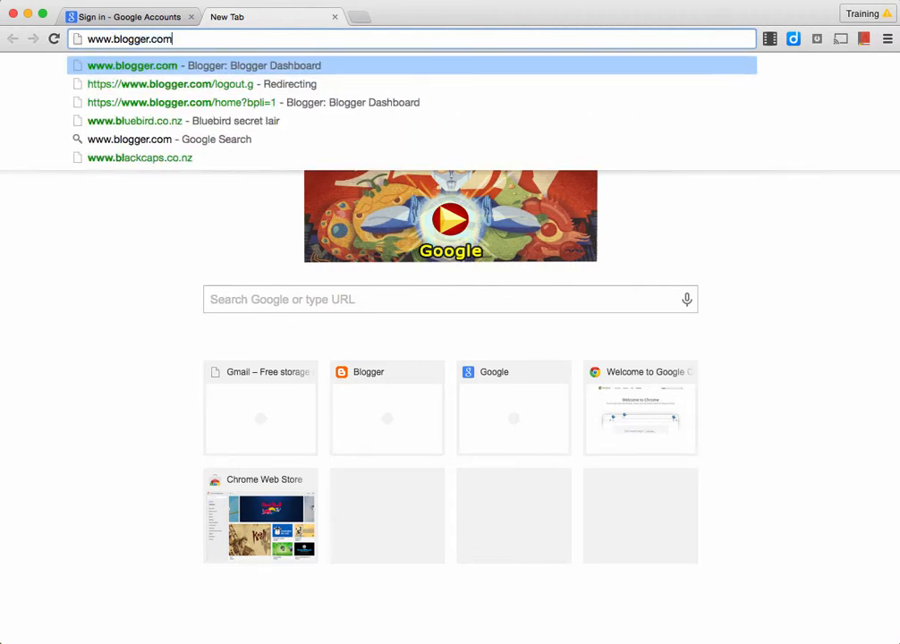
{"action": "key", "text": "Return"}
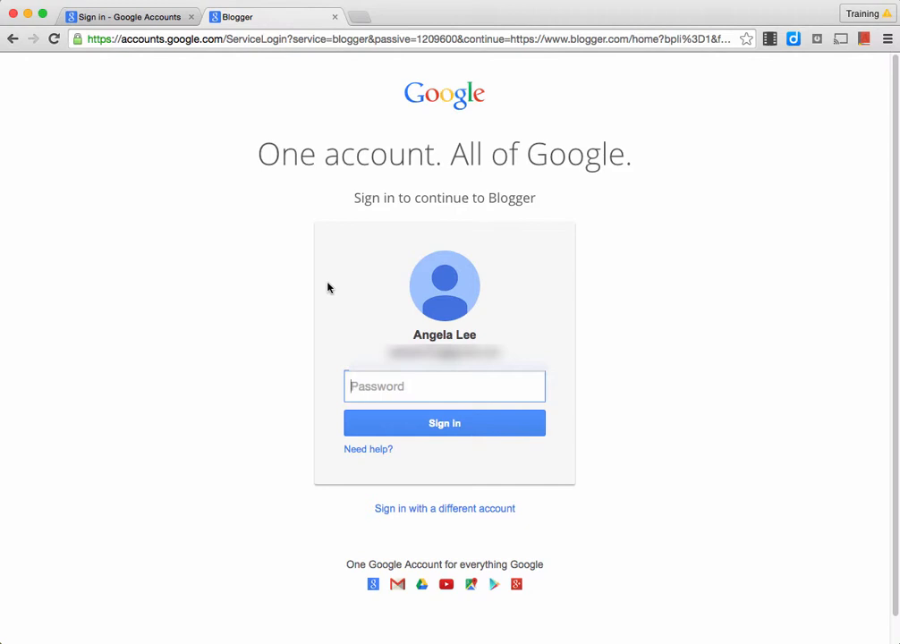
Step: Sign in with the account password and open blogtastictraining's Layout page
{"action": "type", "text": "•••••••••••••••"}
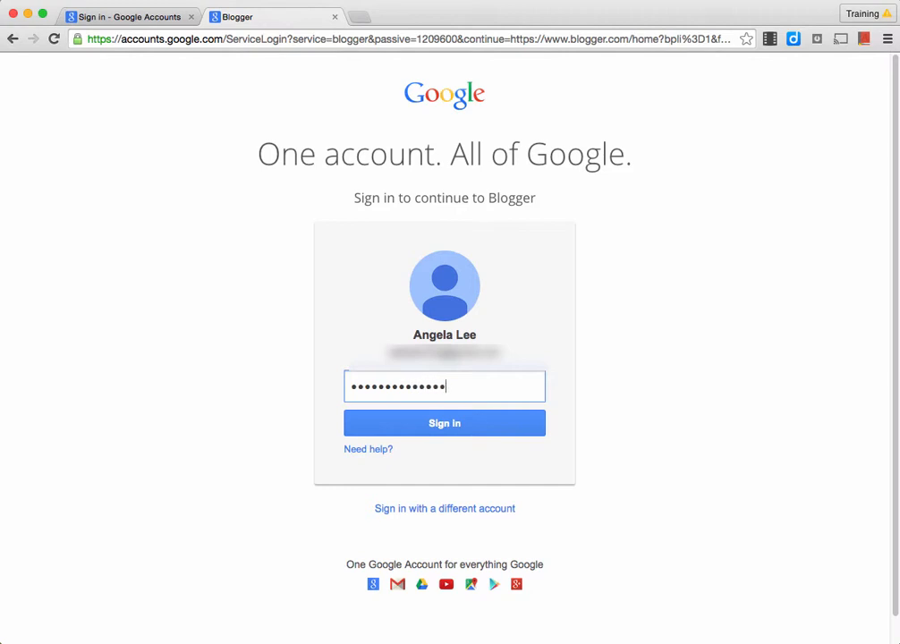
{"action": "key", "text": "Return"}
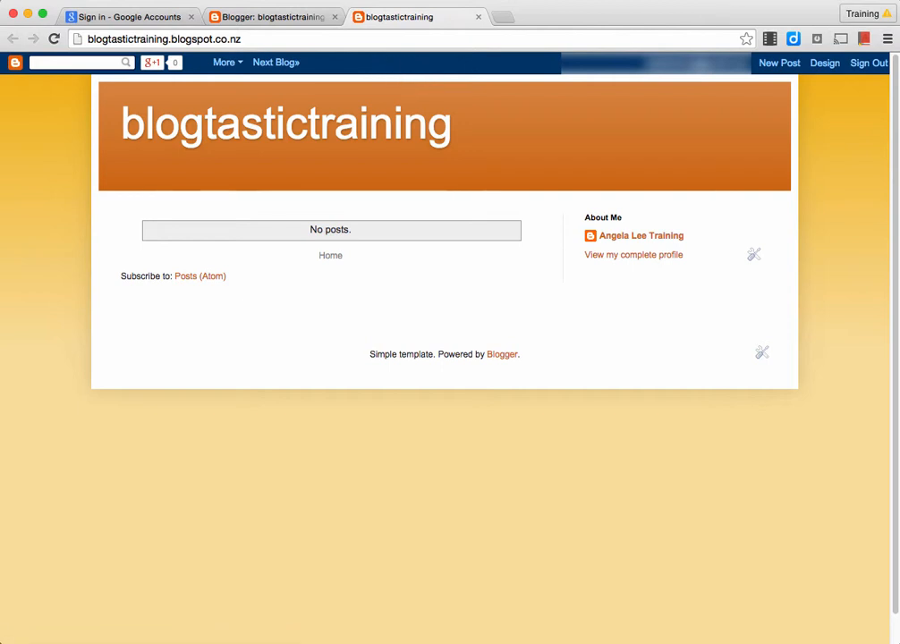
{"action": "left_click", "coordinate": [632, 163]}
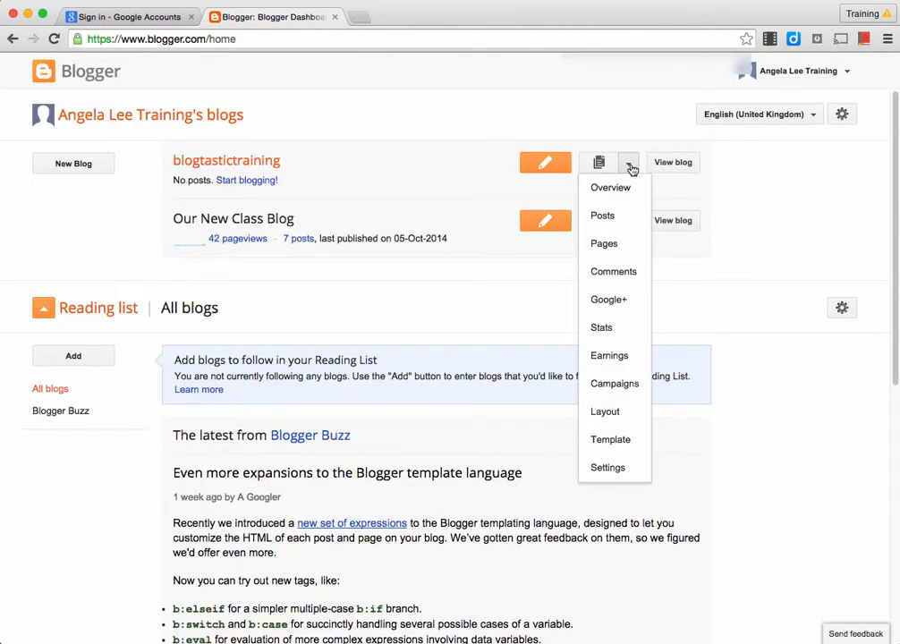
{"action": "left_click", "coordinate": [616, 414]}
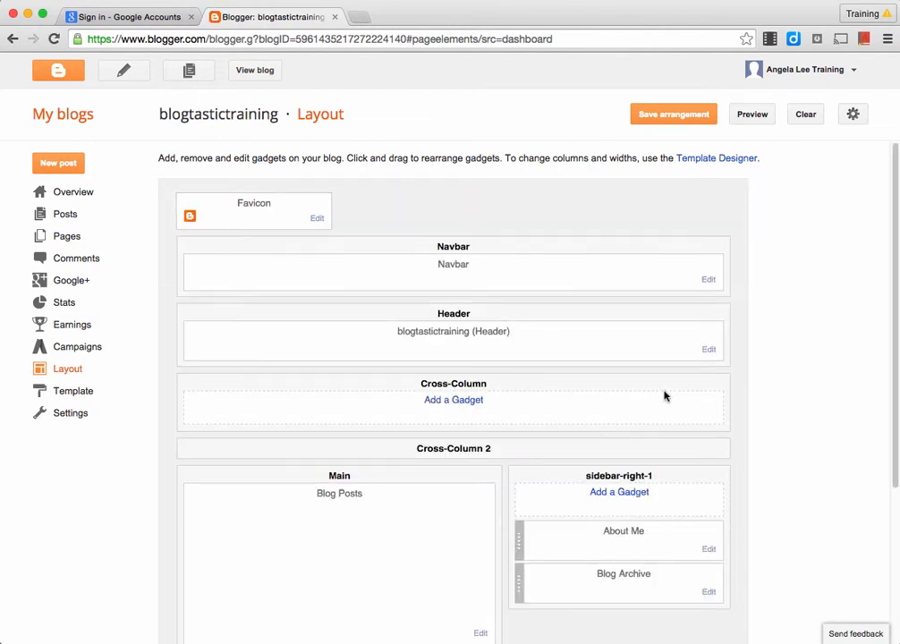
Step: Switch the Navbar gadget Off, save the layout arrangement, and view the live blog
{"action": "left_click", "coordinate": [707, 280]}
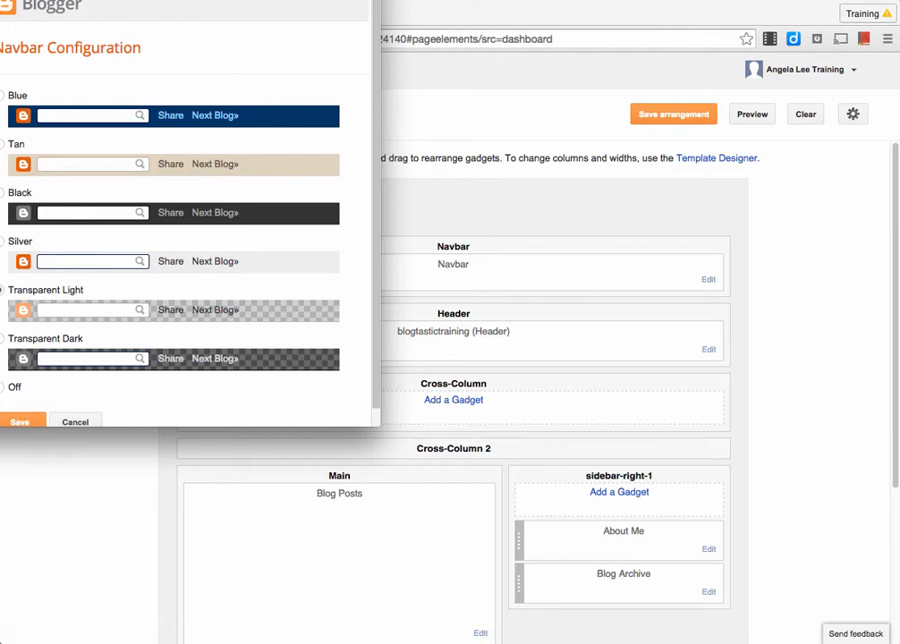
{"action": "left_click_drag", "start_coordinate": [194, 0], "coordinate": [293, 67]}
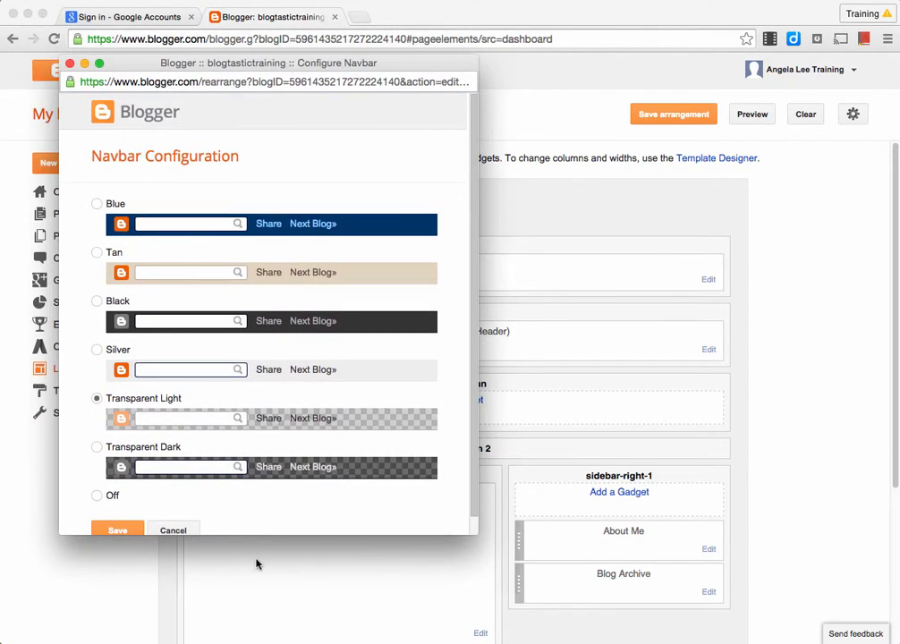
{"action": "left_click", "coordinate": [96, 497]}
{"action": "scroll", "coordinate": [98, 504], "scroll_direction": "down", "scroll_amount": 1}
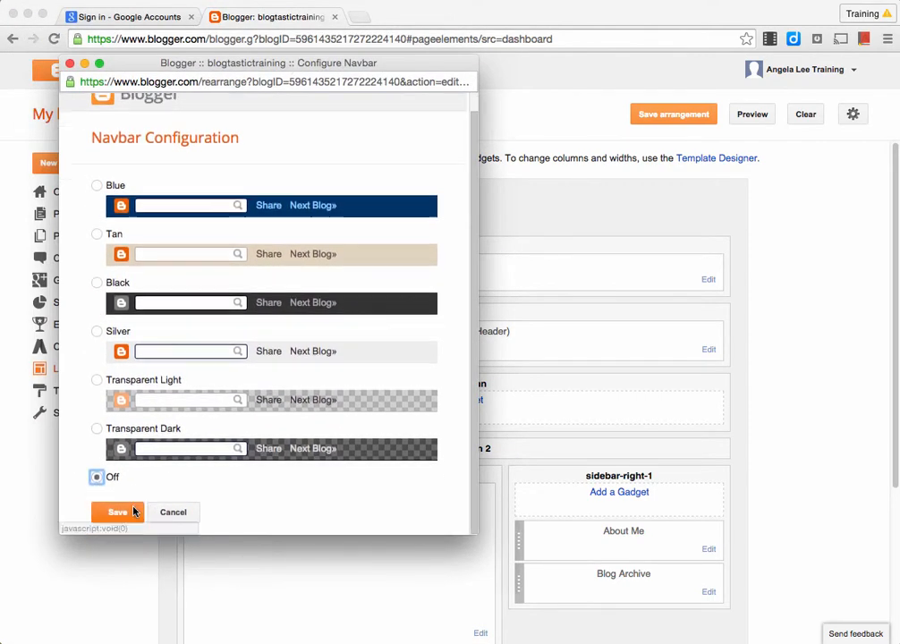
{"action": "left_click", "coordinate": [119, 513]}
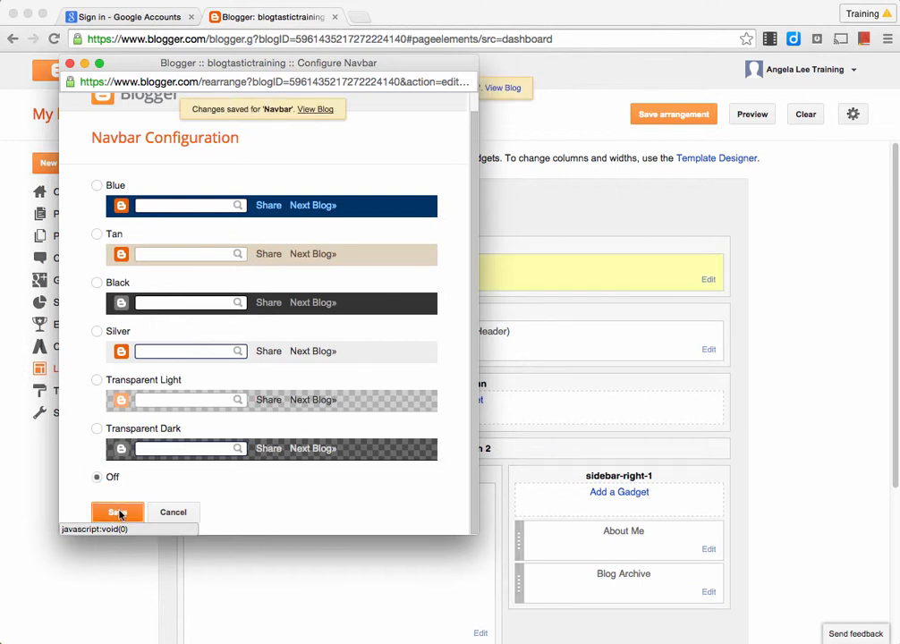
{"action": "left_click", "coordinate": [663, 124]}
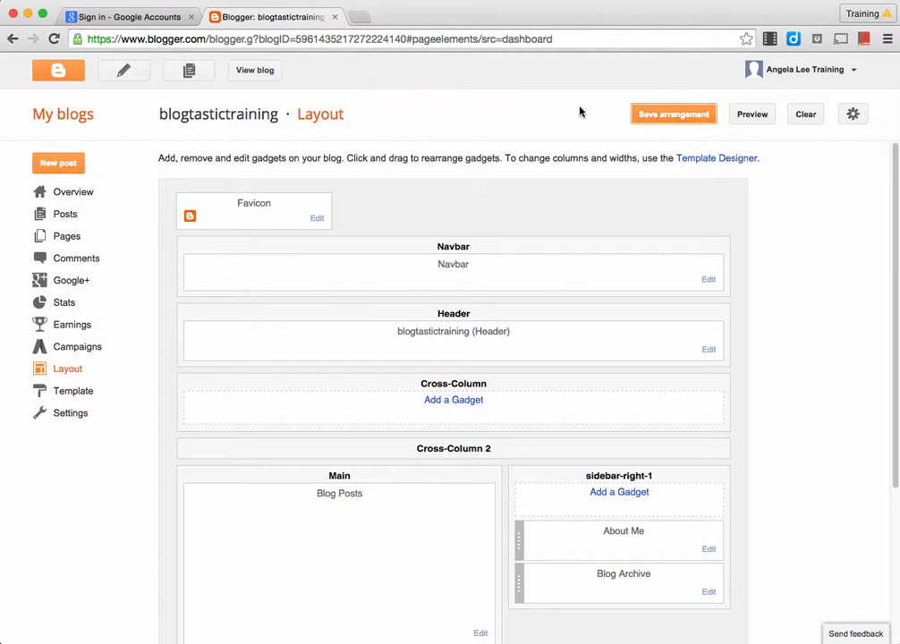
{"action": "left_click", "coordinate": [259, 71]}
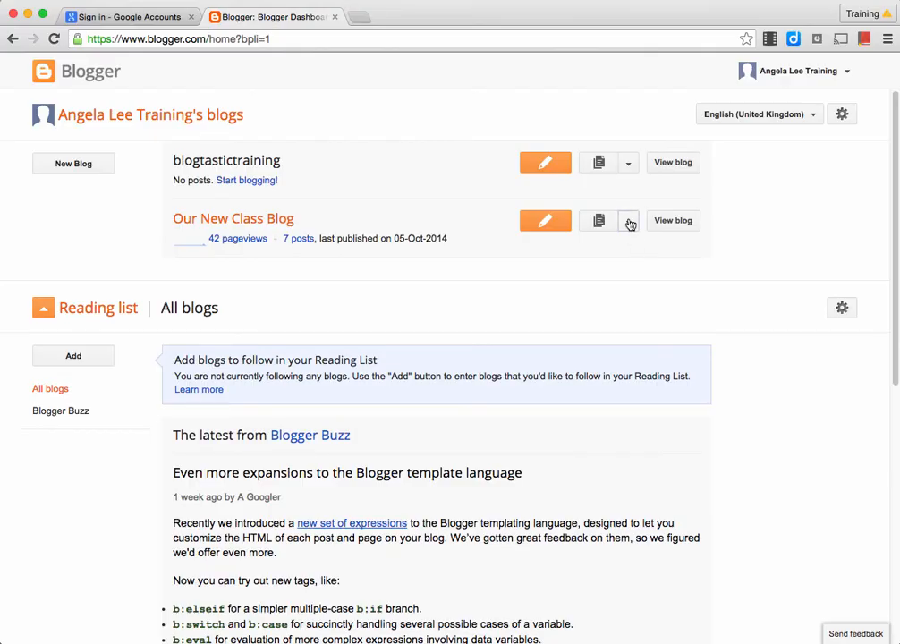
Step: Open the Settings of Our New Class Blog from its dropdown menu
{"action": "left_click", "coordinate": [629, 223]}
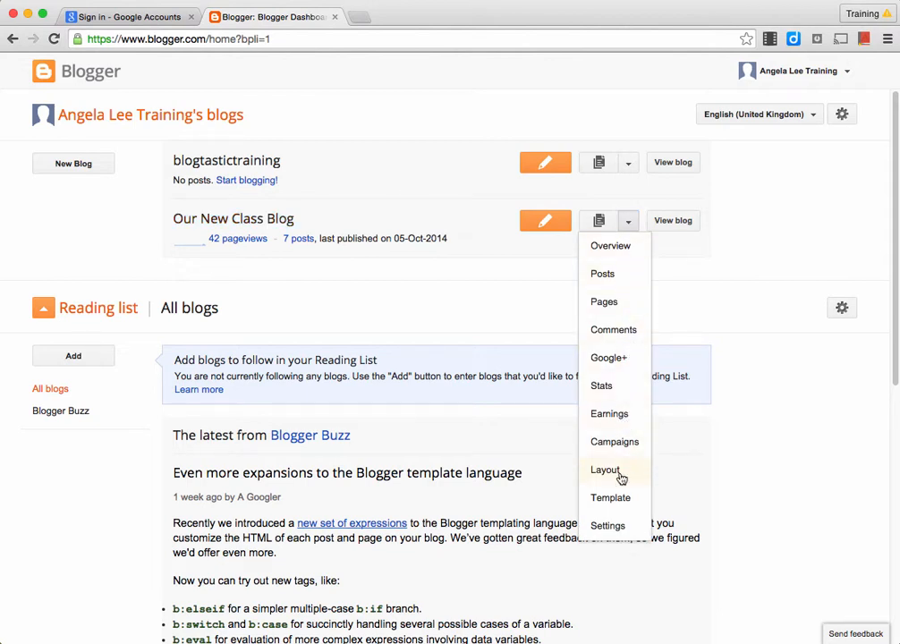
{"action": "left_click", "coordinate": [626, 534]}
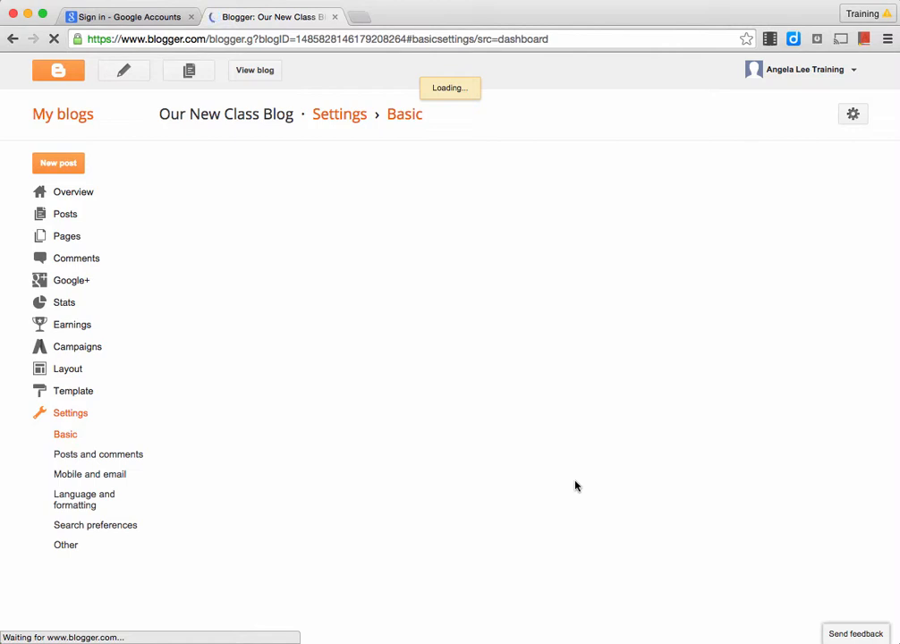
Step: Set the posting secret word to 'blogging', save emailed posts as drafts, add a notification e-mail, and save
{"action": "left_click", "coordinate": [99, 455]}
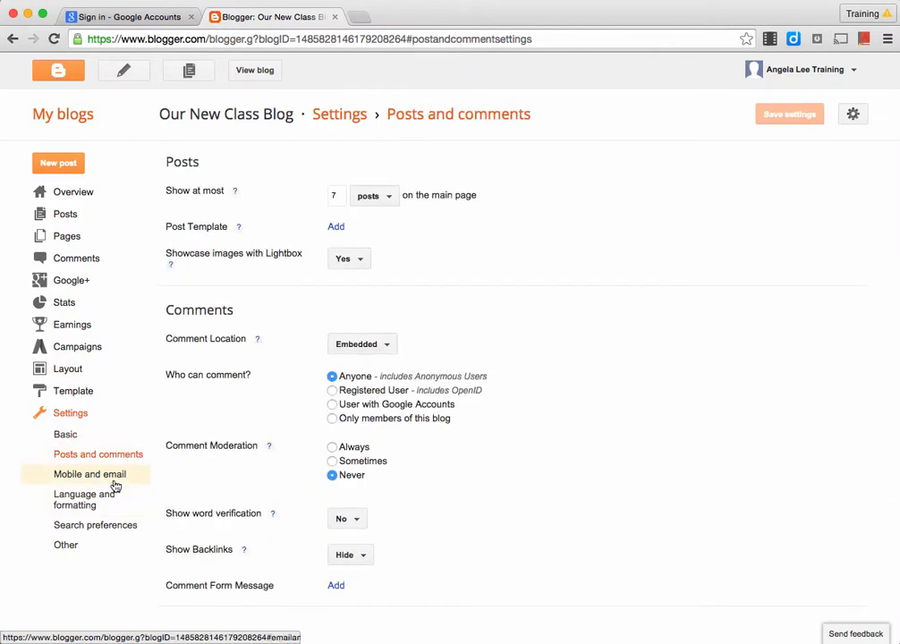
{"action": "left_click", "coordinate": [115, 484]}
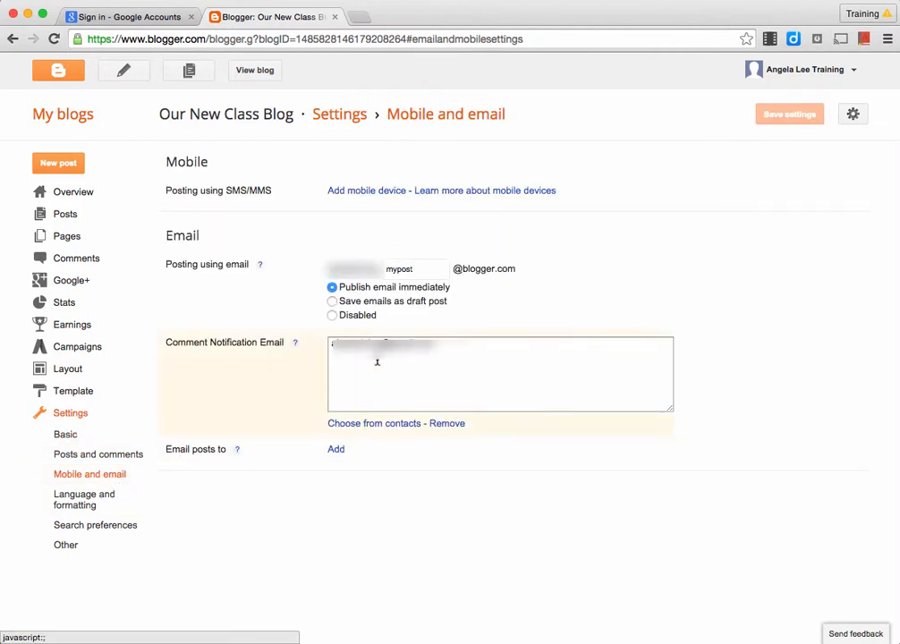
{"action": "double_click", "coordinate": [416, 267]}
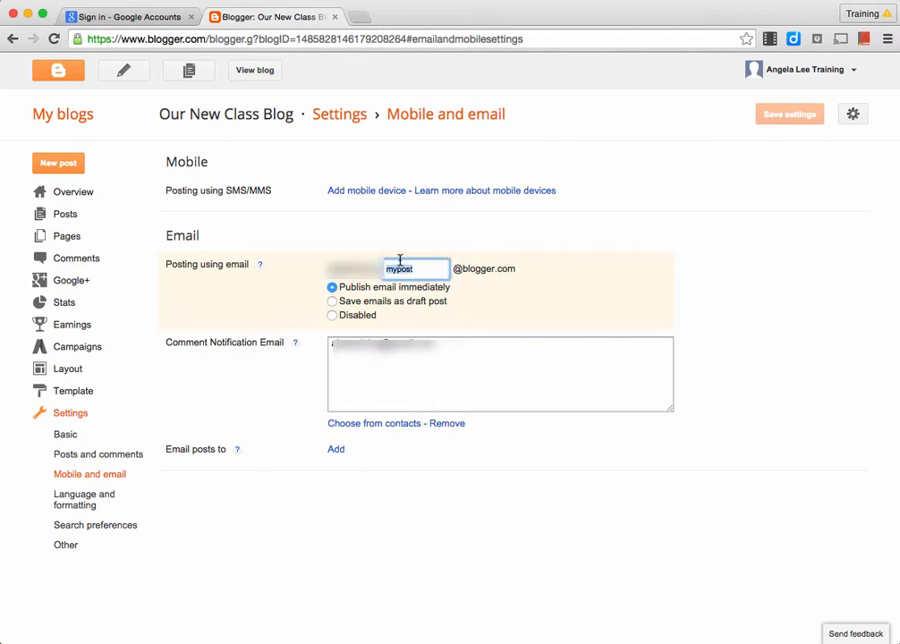
{"action": "type", "text": "blogging"}
{"action": "left_click", "coordinate": [334, 304]}
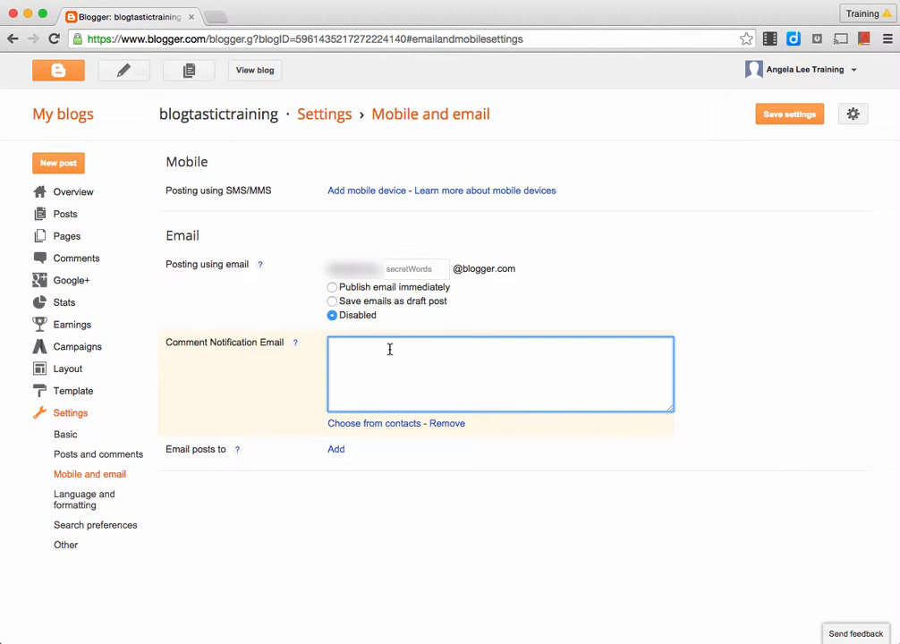
{"action": "type", "text": "myemailaddress@email.com"}
{"action": "left_click", "coordinate": [766, 123]}
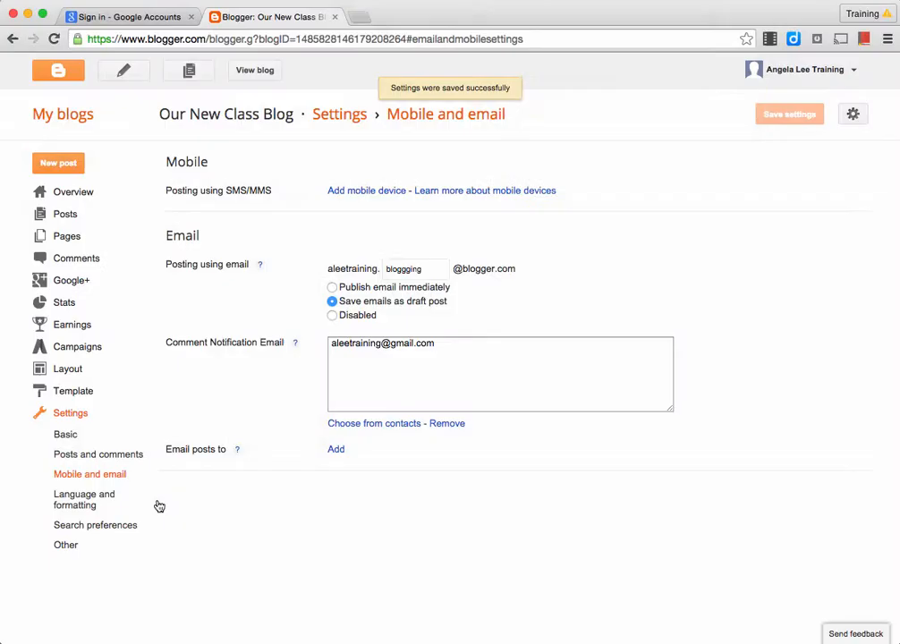
Step: Set Our New Class Blog's time zone to (GMT+12:00) Auckland
{"action": "left_click", "coordinate": [96, 504]}
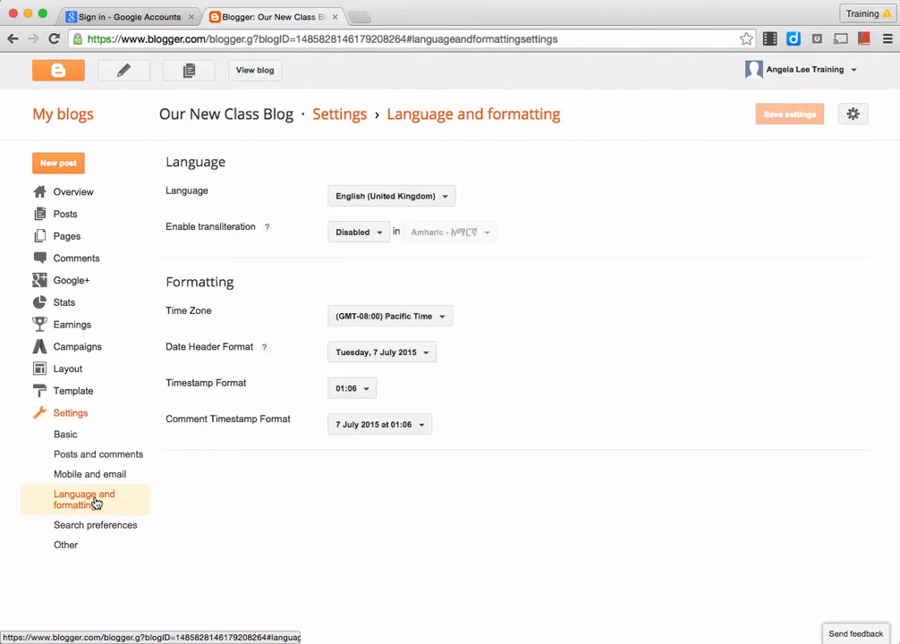
{"action": "left_click", "coordinate": [415, 203]}
{"action": "left_click", "coordinate": [414, 204]}
{"action": "left_click", "coordinate": [419, 322]}
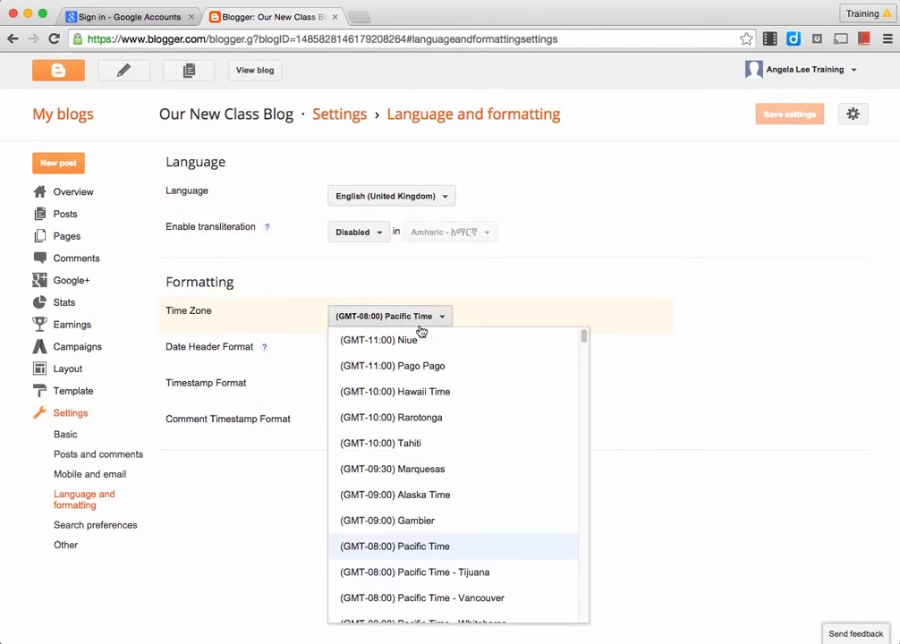
{"action": "scroll", "coordinate": [433, 392], "scroll_direction": "down", "scroll_amount": 20}
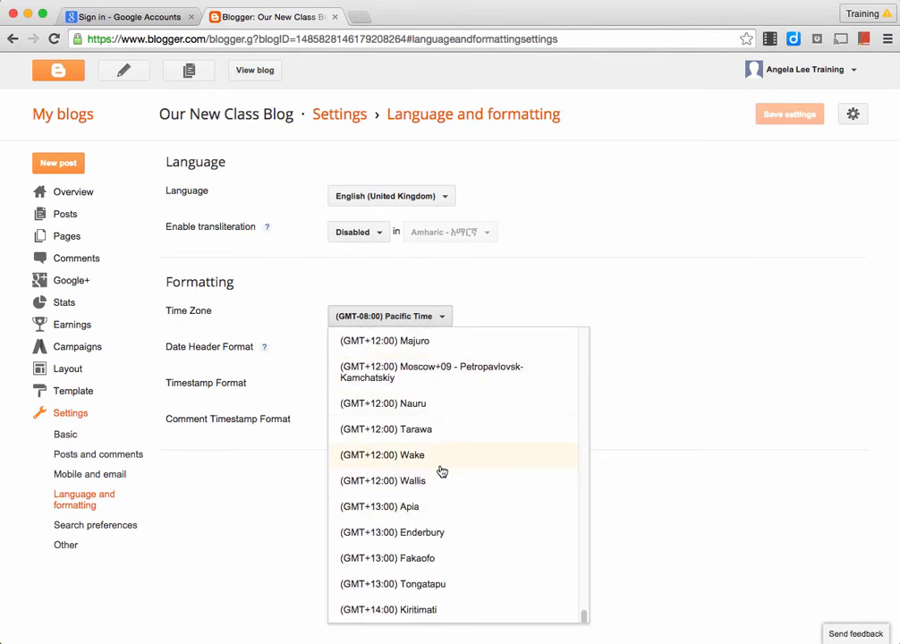
{"action": "scroll", "coordinate": [442, 472], "scroll_direction": "up", "scroll_amount": 3}
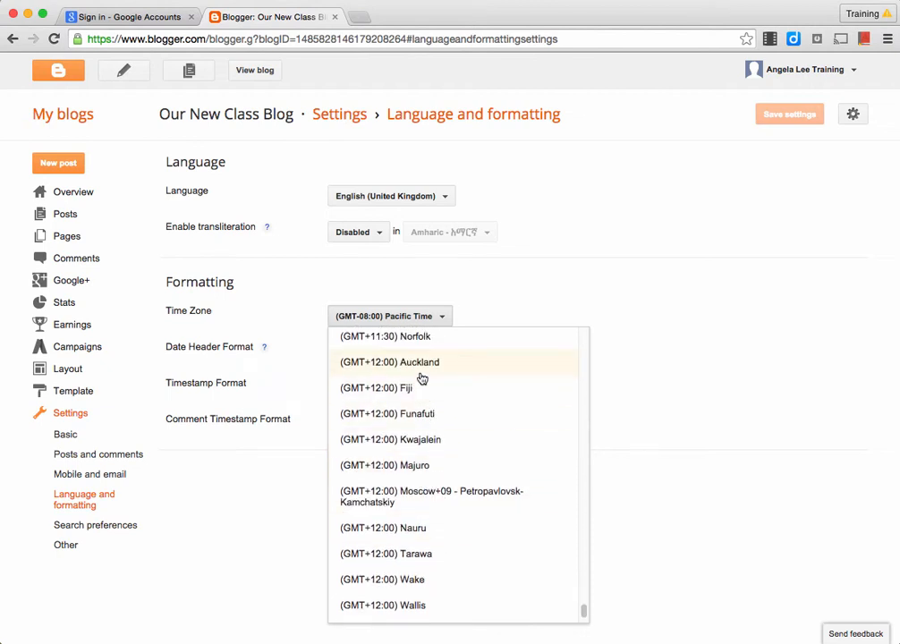
{"action": "left_click", "coordinate": [422, 362]}
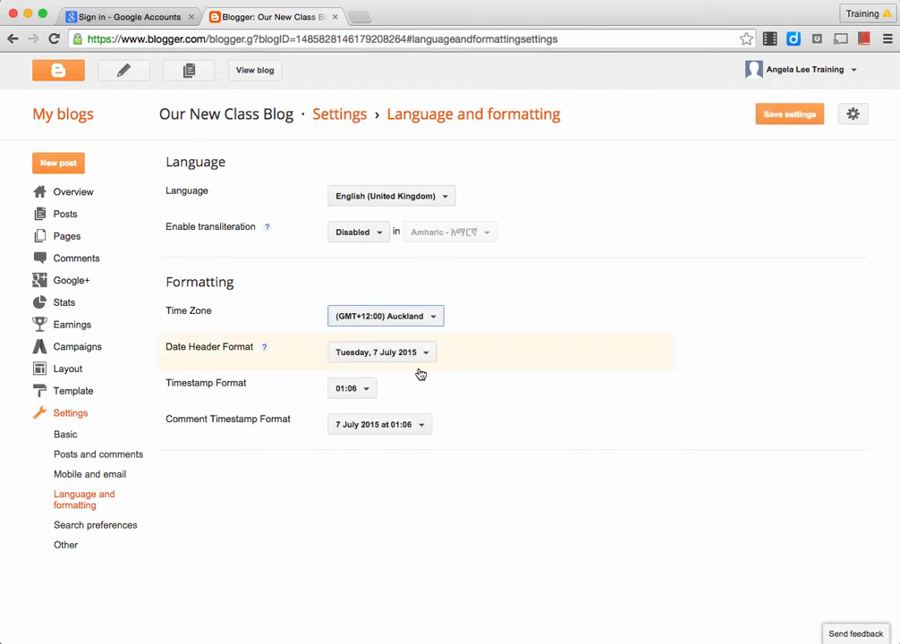
Step: Use 7/07/2015 01:06:17 a.m. for post and comment timestamps, keeping the date header, and save
{"action": "left_click", "coordinate": [424, 354]}
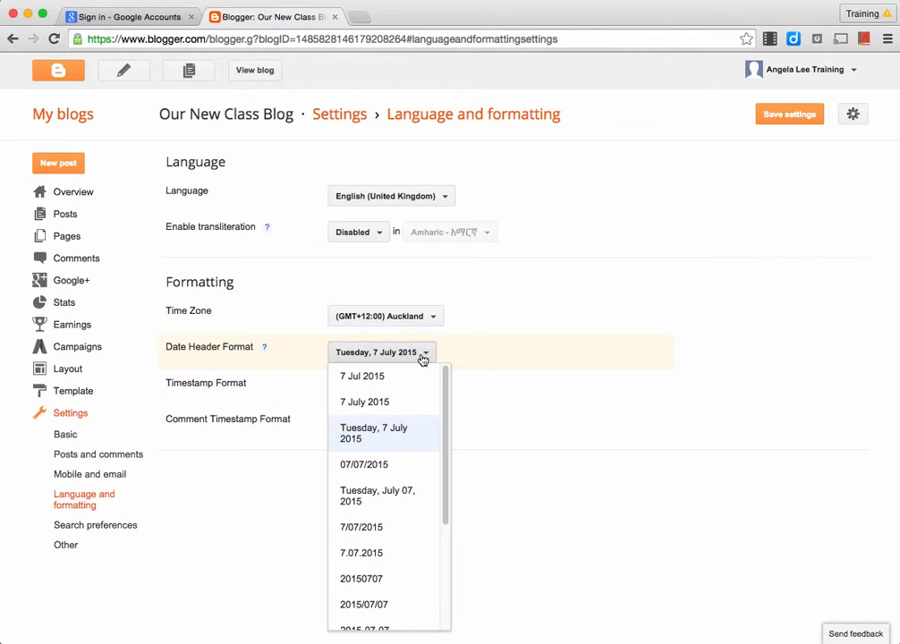
{"action": "left_click", "coordinate": [423, 356]}
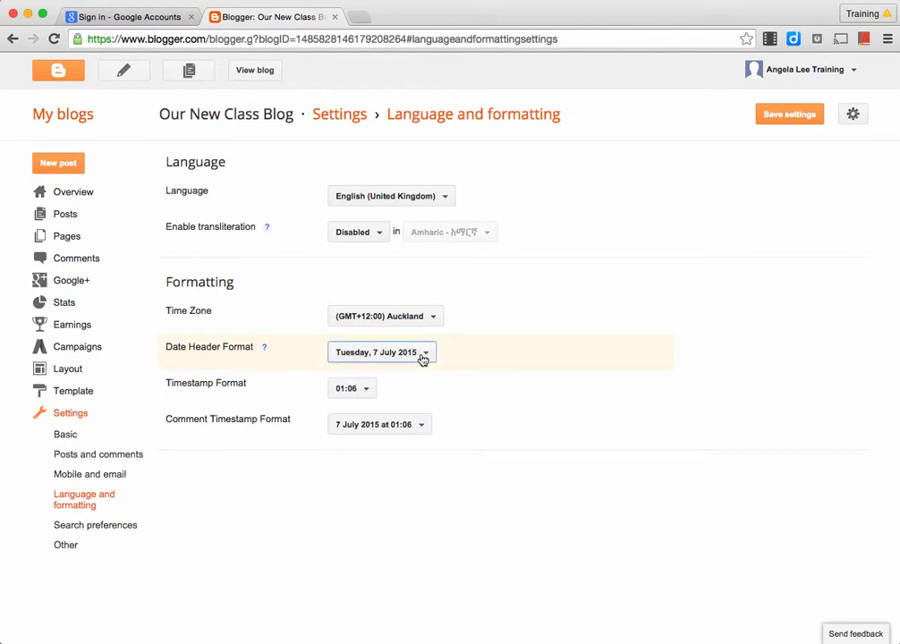
{"action": "left_click", "coordinate": [369, 387]}
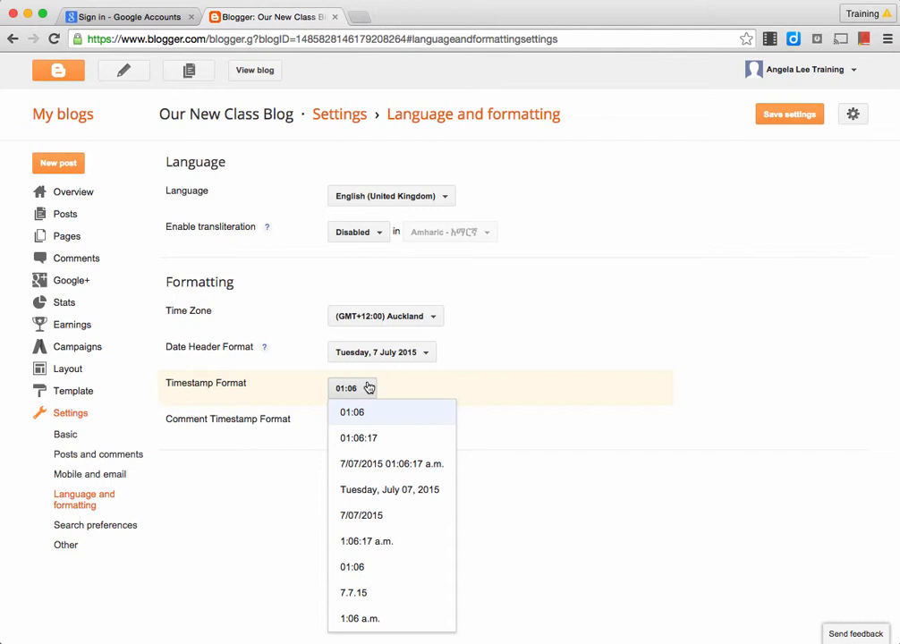
{"action": "left_click", "coordinate": [381, 469]}
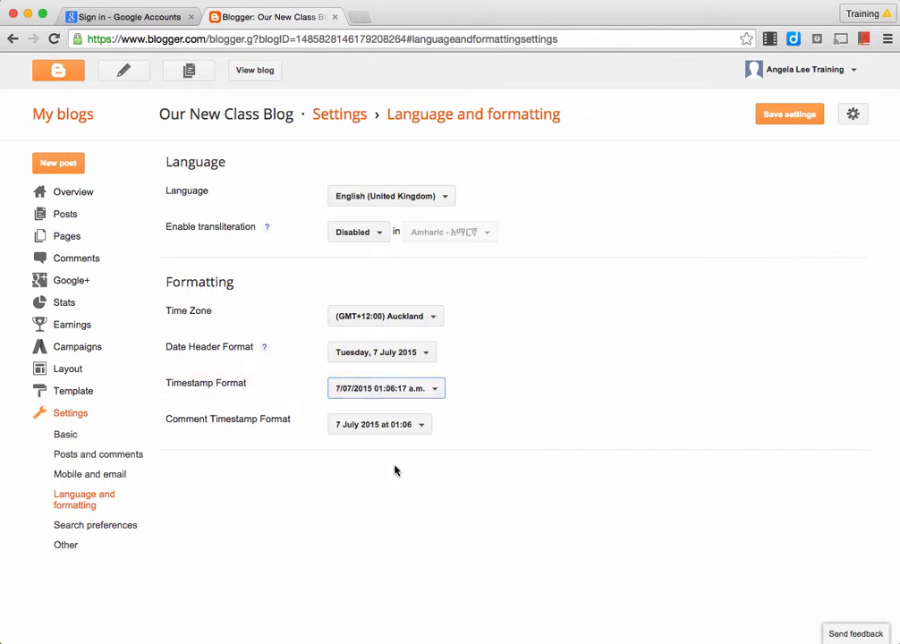
{"action": "left_click", "coordinate": [407, 429]}
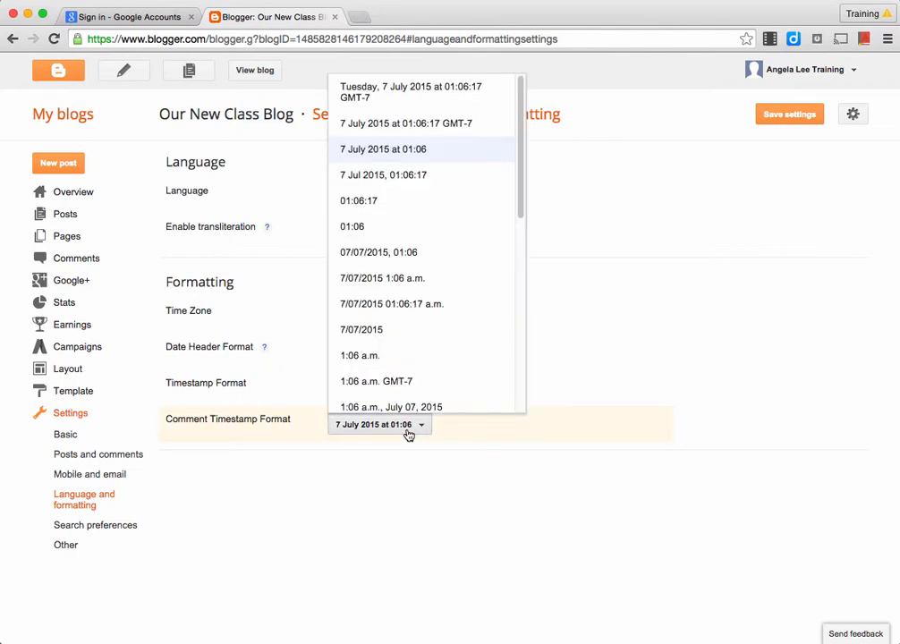
{"action": "left_click", "coordinate": [409, 305]}
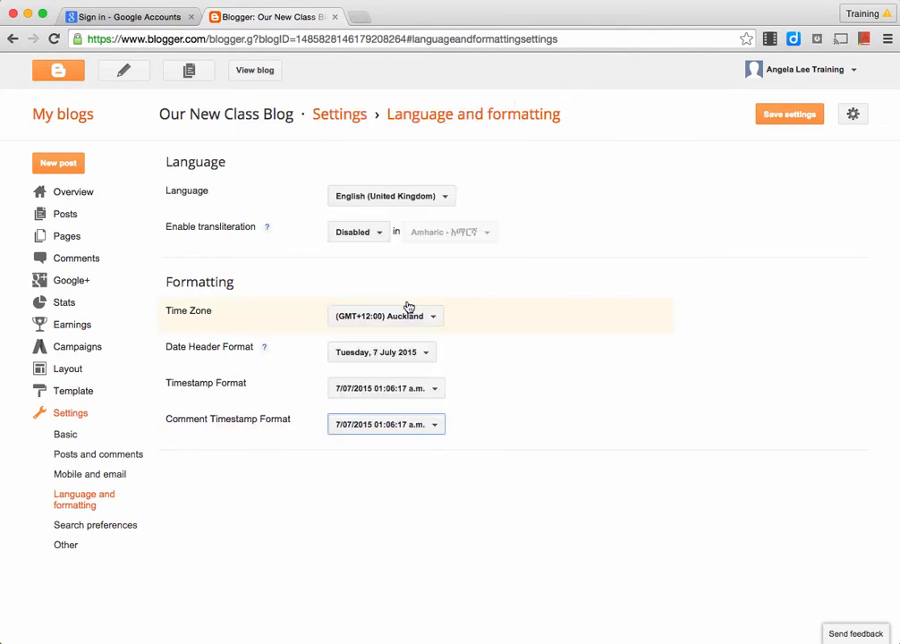
{"action": "left_click", "coordinate": [775, 127]}
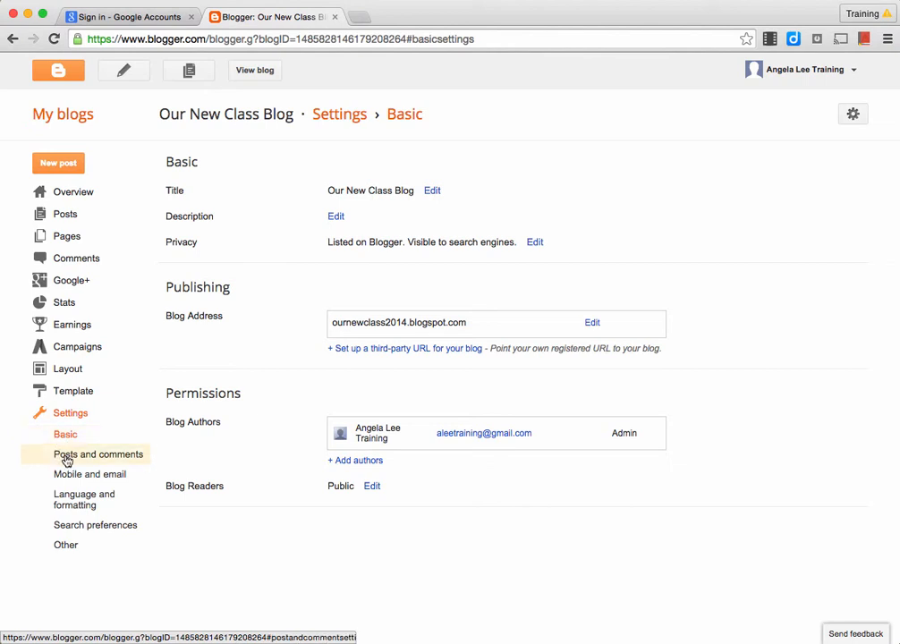
Step: Allow Anyone to comment, set Show word verification to No, and save
{"action": "left_click", "coordinate": [66, 460]}
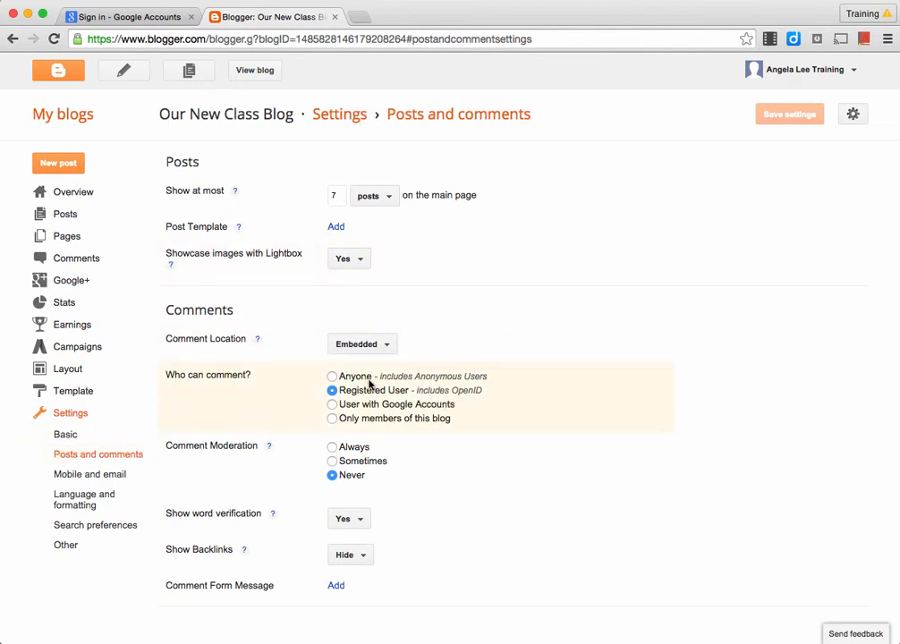
{"action": "left_click", "coordinate": [333, 378]}
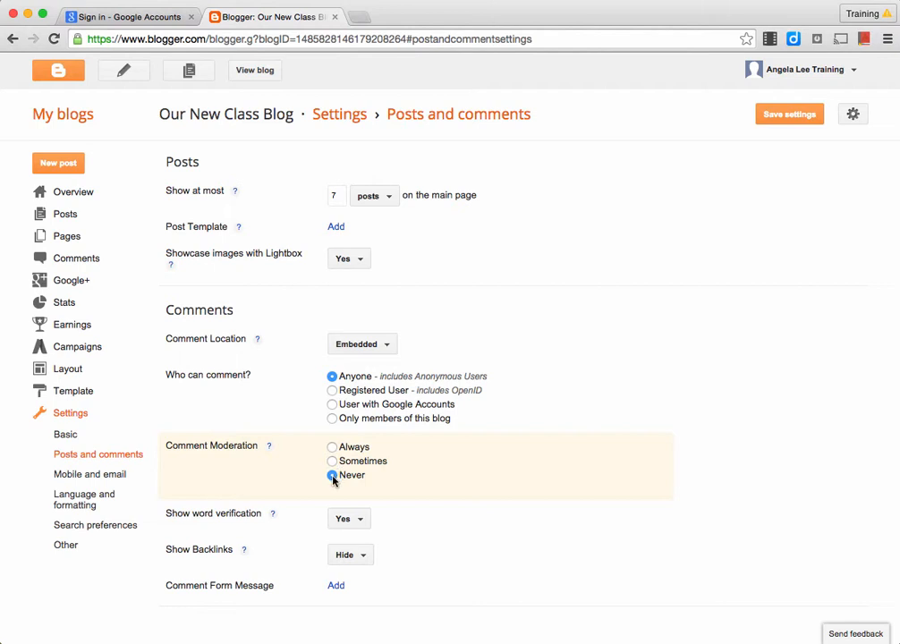
{"action": "left_click", "coordinate": [350, 523]}
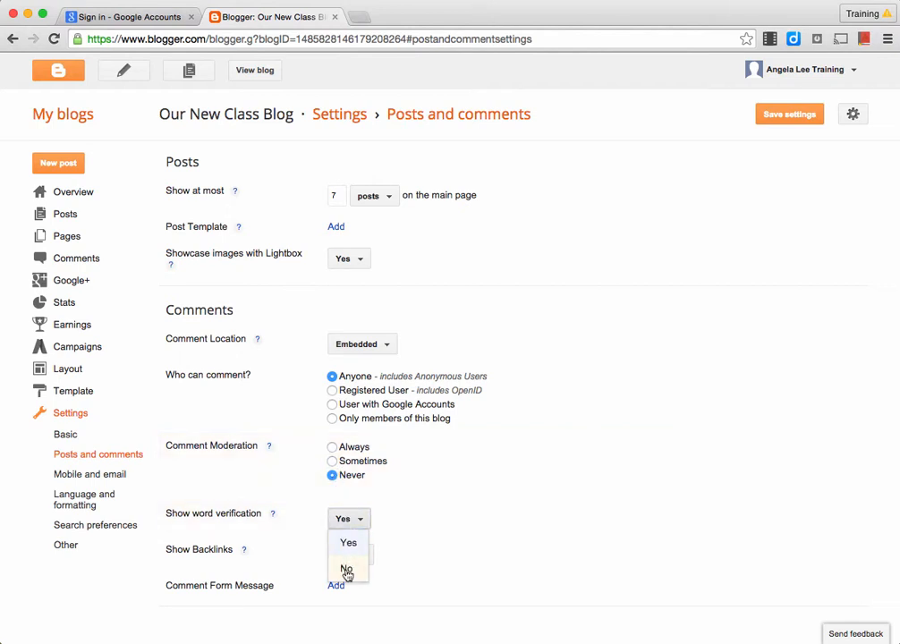
{"action": "left_click", "coordinate": [348, 571]}
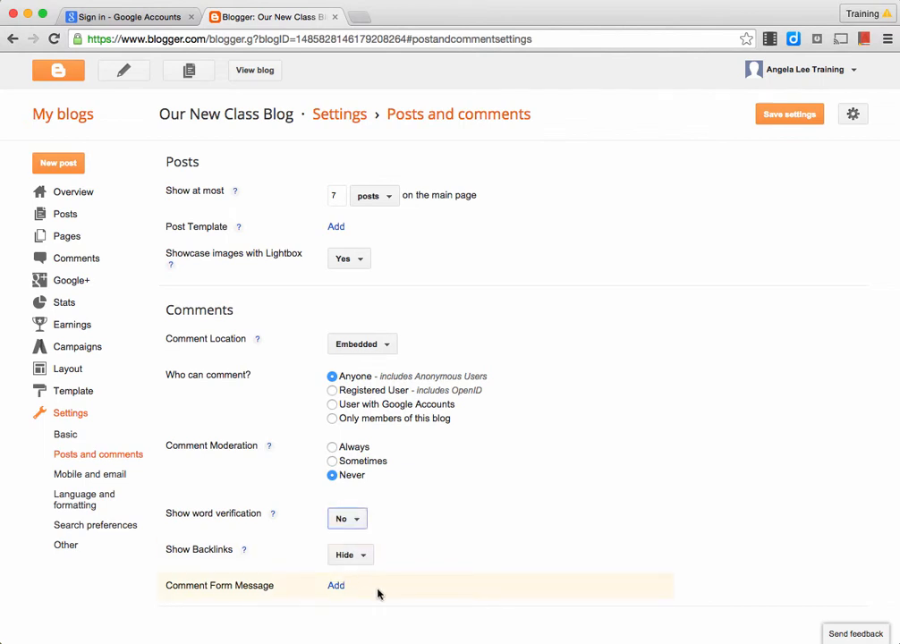
{"action": "left_click", "coordinate": [775, 124]}
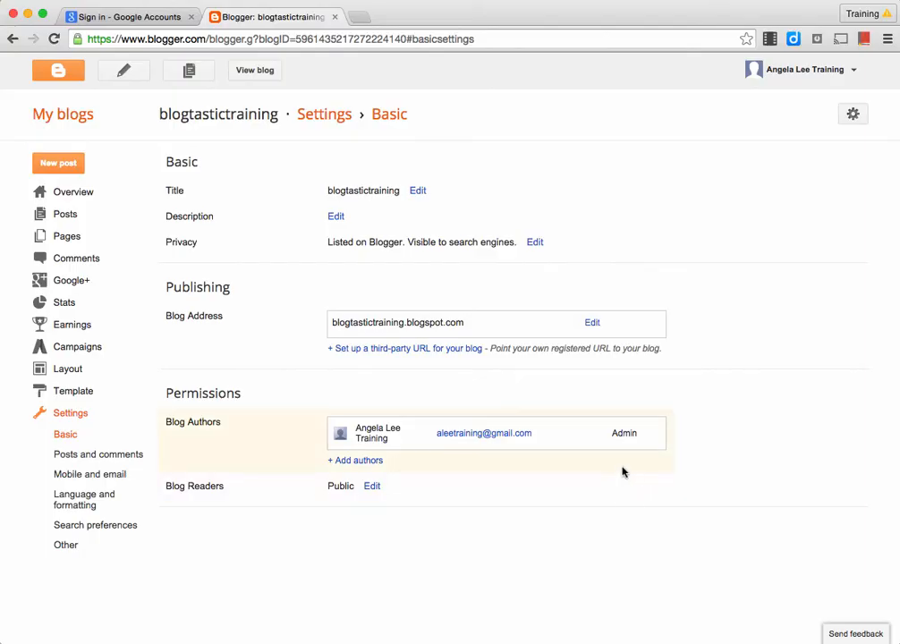
Step: Invite a new author by their e-mail address and change their role from Author to Admin
{"action": "left_click", "coordinate": [360, 464]}
{"action": "left_click", "coordinate": [372, 481]}
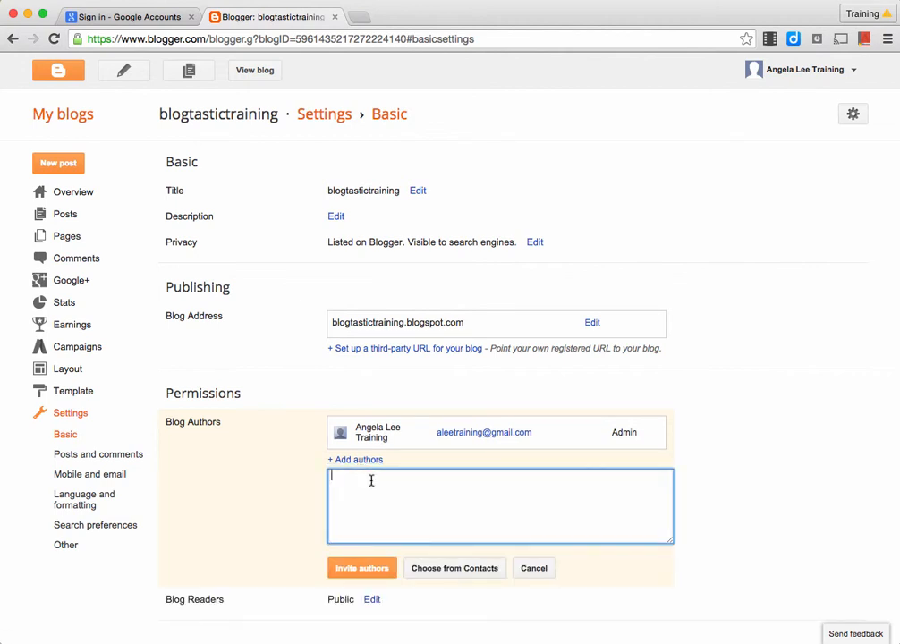
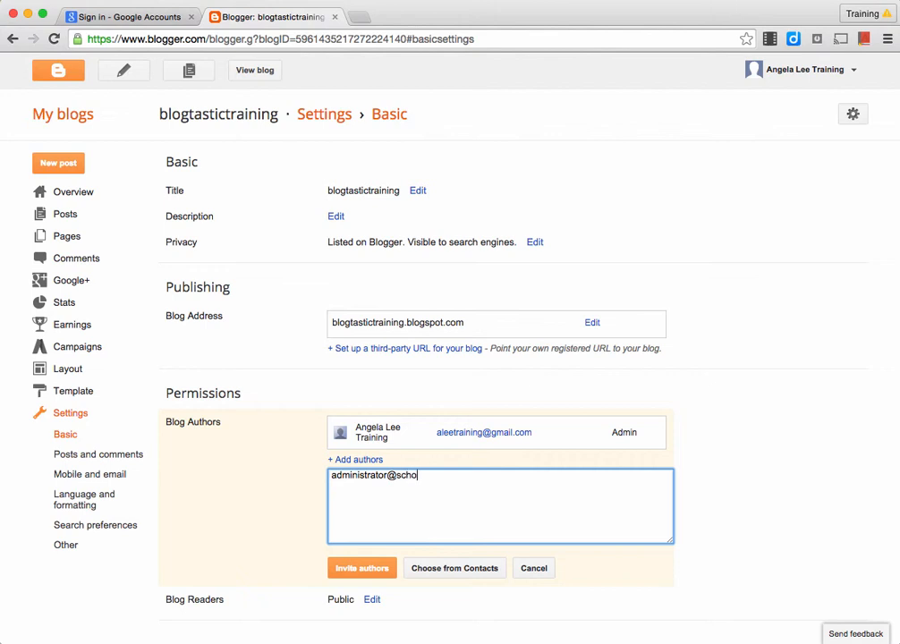
{"action": "left_click", "coordinate": [362, 569]}
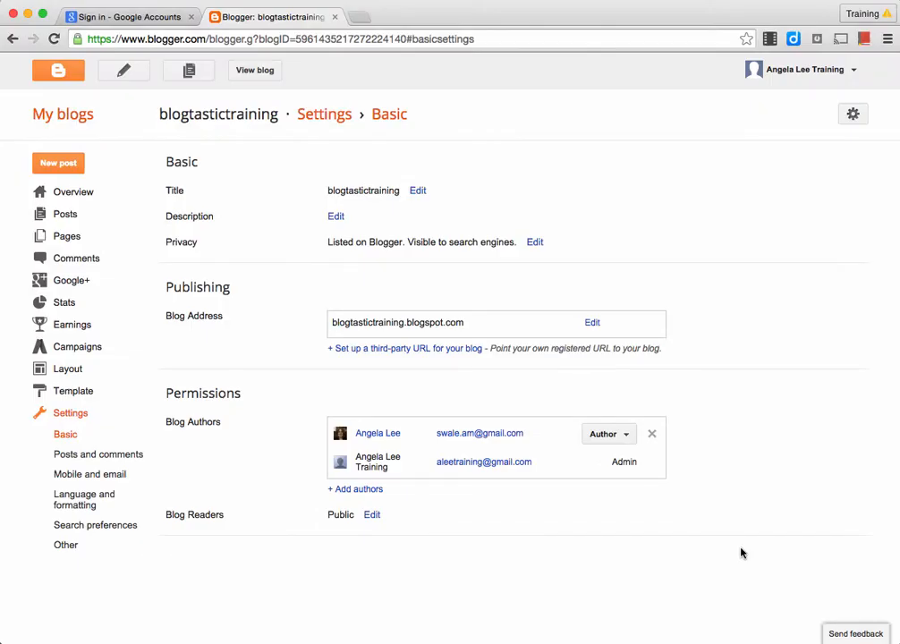
{"action": "left_click", "coordinate": [616, 435]}
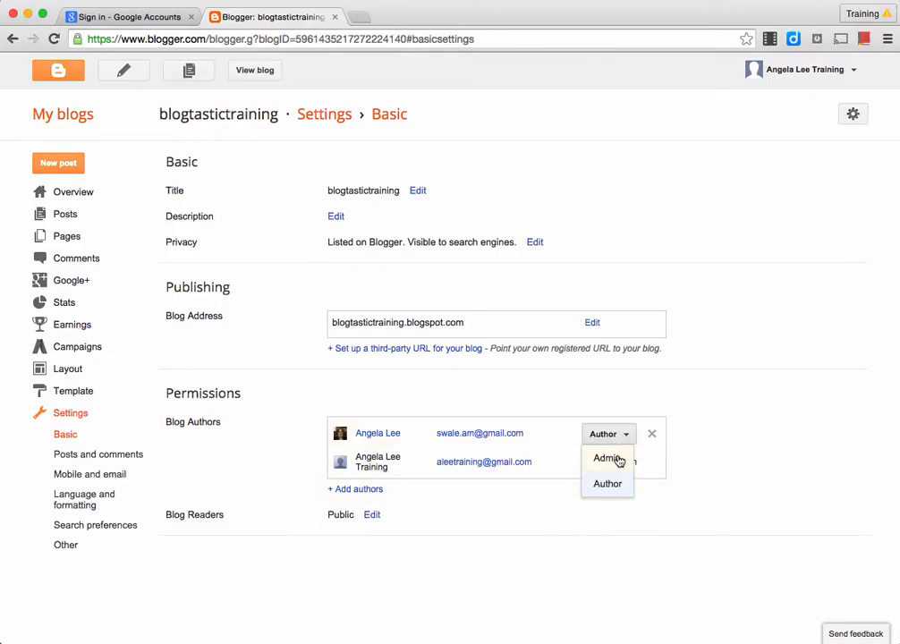
{"action": "left_click", "coordinate": [608, 458]}
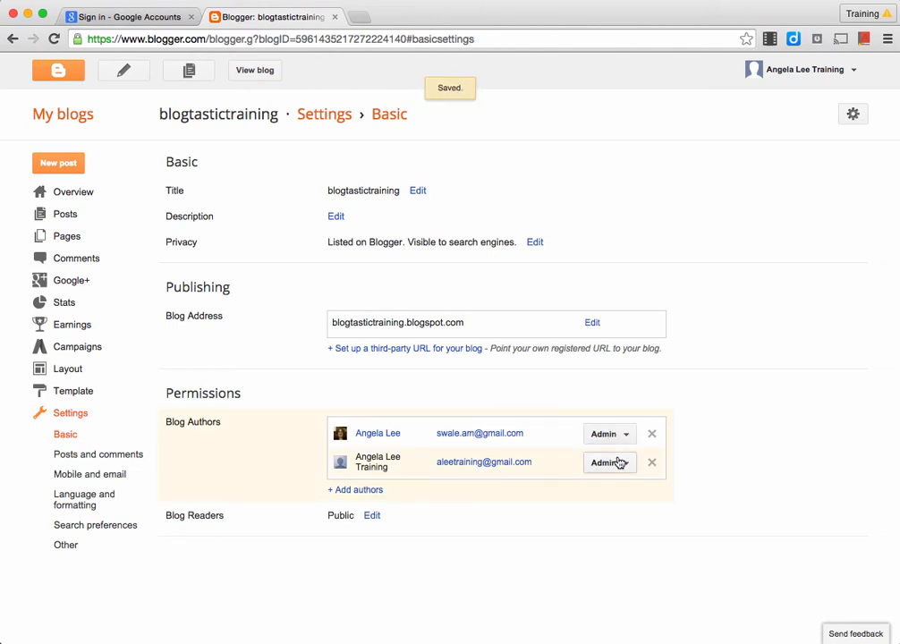